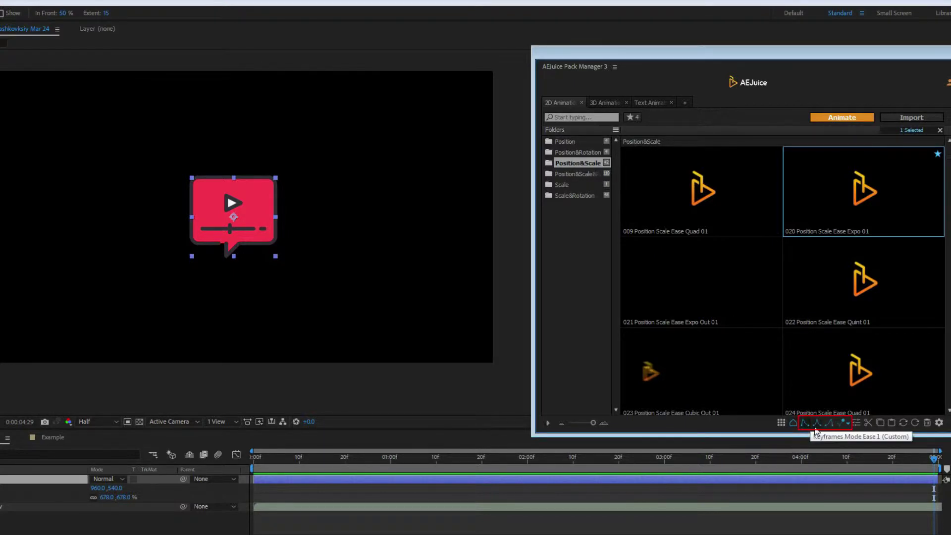
# Apply the 020 Position Scale Ease Expo 01 preset to the play icon and scrub through to preview.
pyautogui.moveTo(870, 200); pyautogui.dragTo(4, 257)
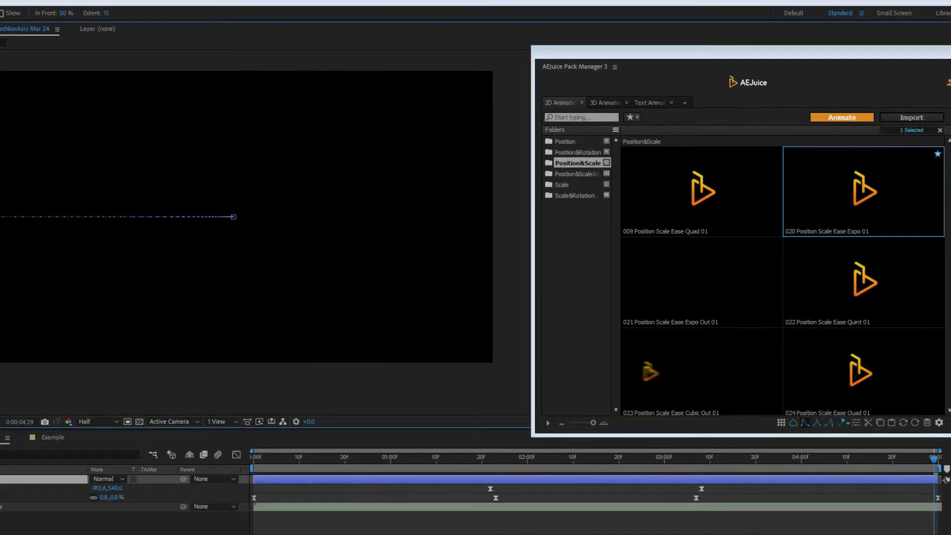
pyautogui.moveTo(287, 460); pyautogui.dragTo(573, 479)
pyautogui.moveTo(728, 477)
pyautogui.mouseDown()
pyautogui.moveTo(933, 470)
pyautogui.moveTo(563, 459)
pyautogui.mouseUp()
# Select the first Position keyframe and view its speed curves in the Graph Editor.
pyautogui.click(489, 489)
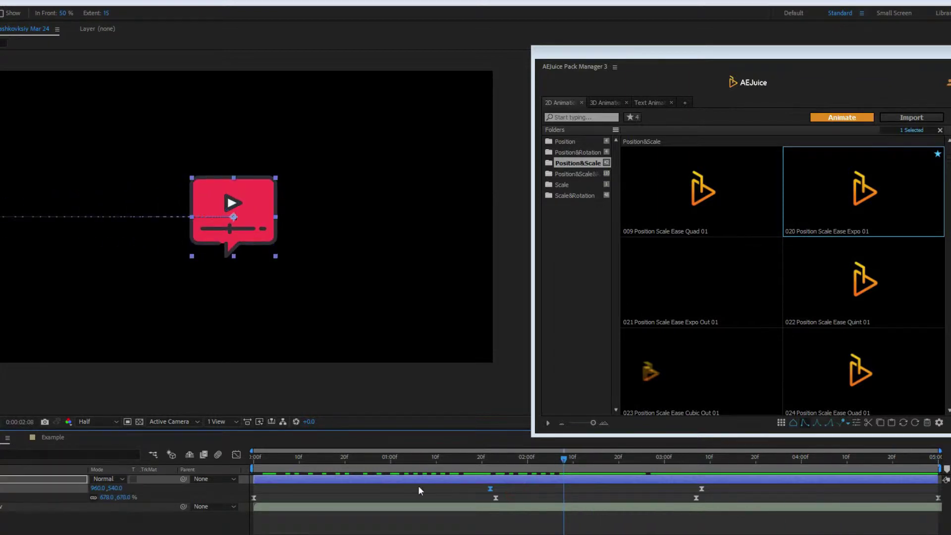
pyautogui.click(237, 451)
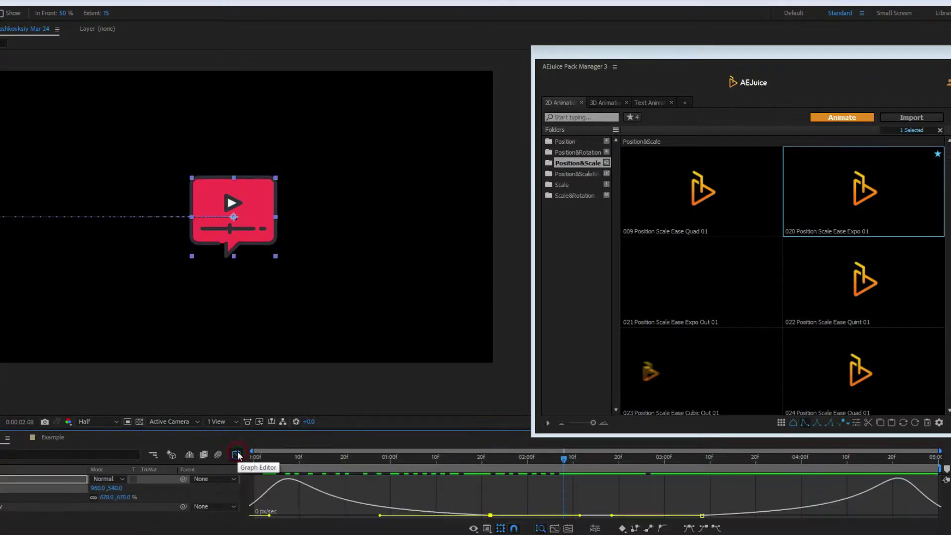
pyautogui.click(237, 456)
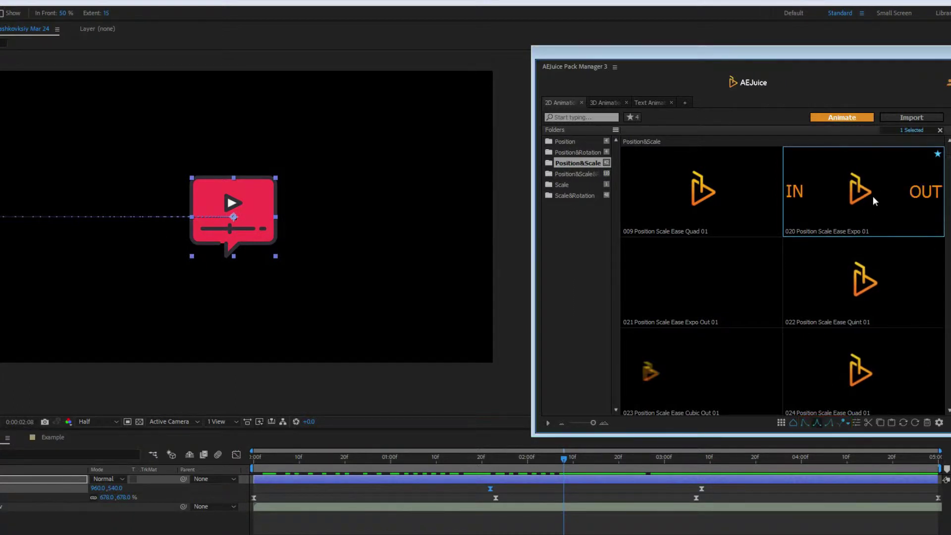
# Reapply the Expo preset to the play icon and recheck its speed curves.
pyautogui.click(912, 117)
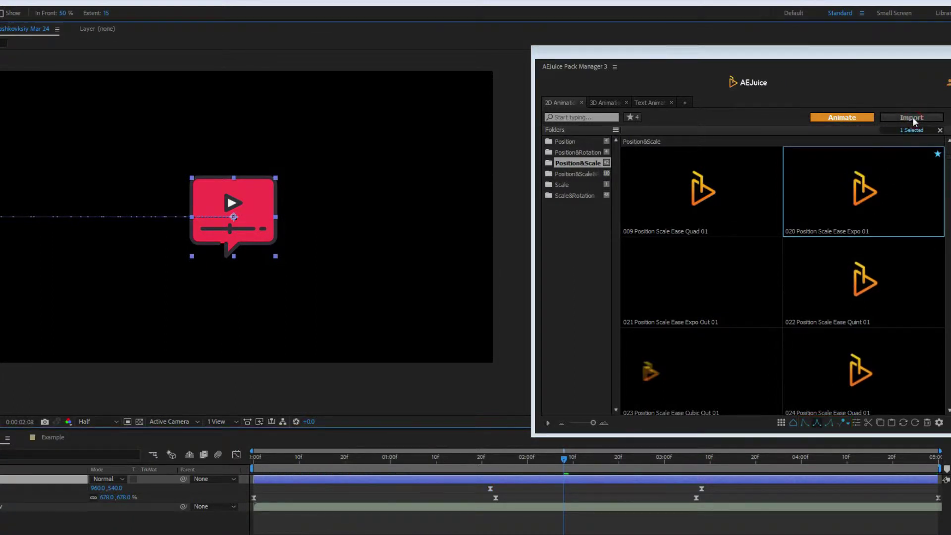
pyautogui.click(239, 455)
pyautogui.click(238, 456)
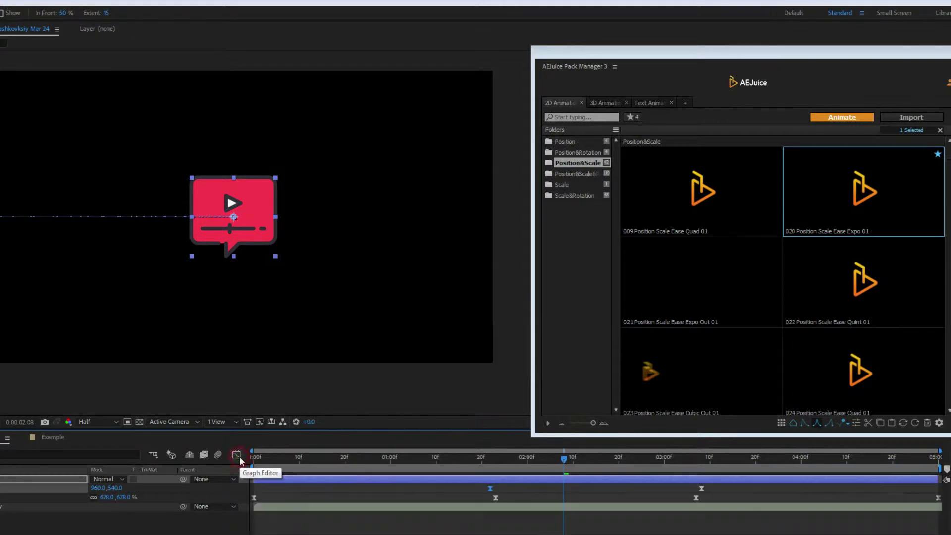
# Review the 2D keyframe ease modes and Customize In velocity, closing both dialogs unchanged.
pyautogui.click(939, 422)
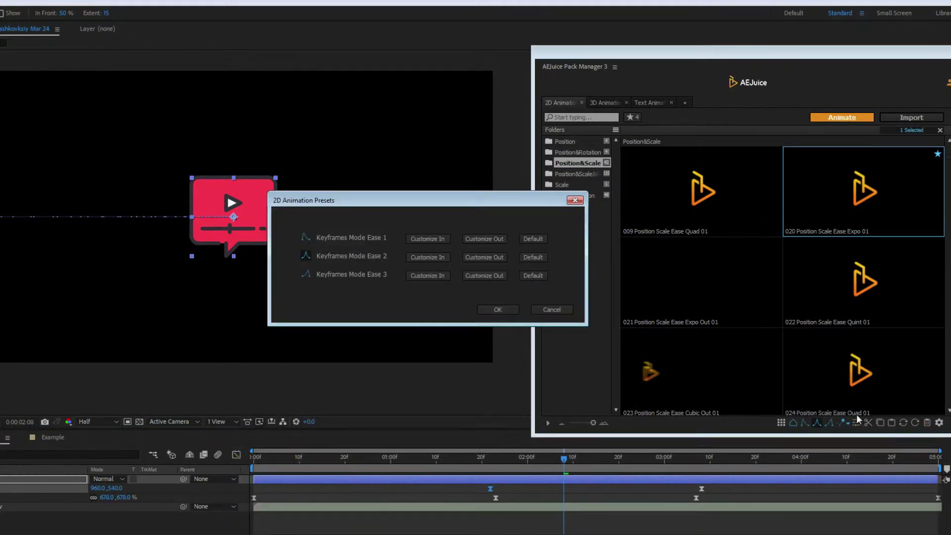
pyautogui.click(439, 259)
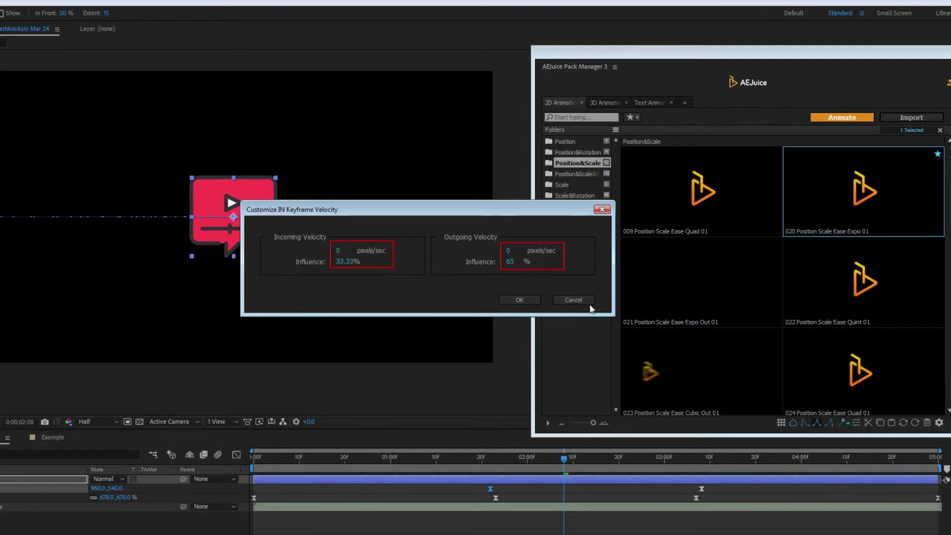
pyautogui.click(520, 299)
pyautogui.click(498, 310)
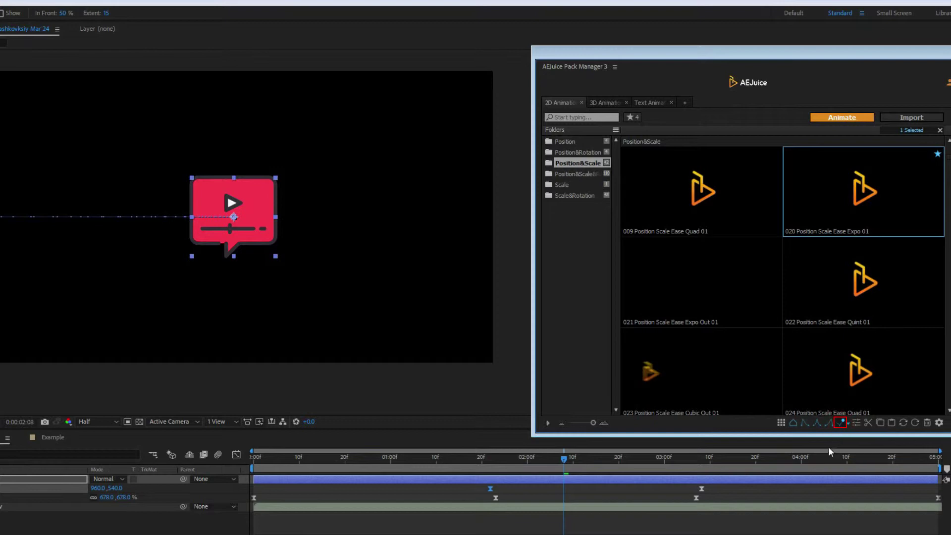
# Reapply the preset with a different keyframe ease mode and preview the new timing.
pyautogui.click(914, 120)
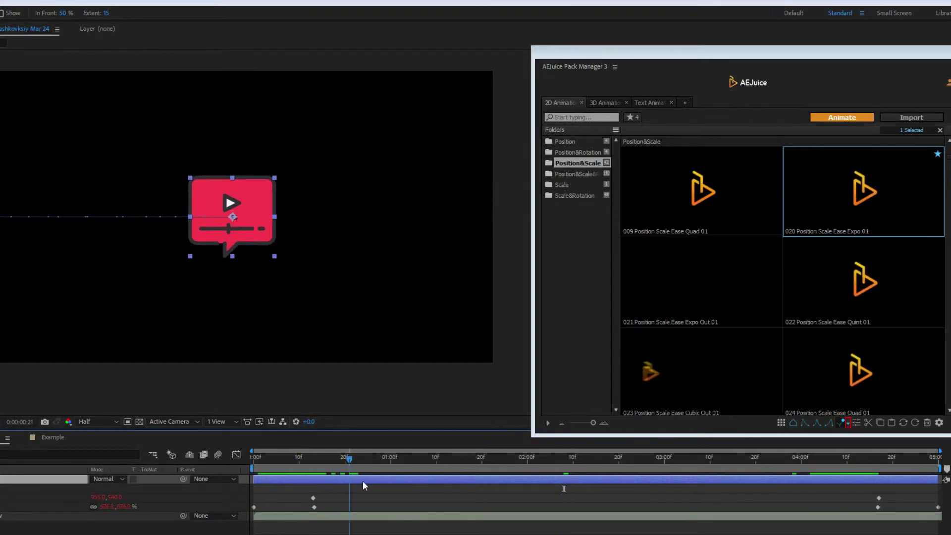
pyautogui.click(278, 465)
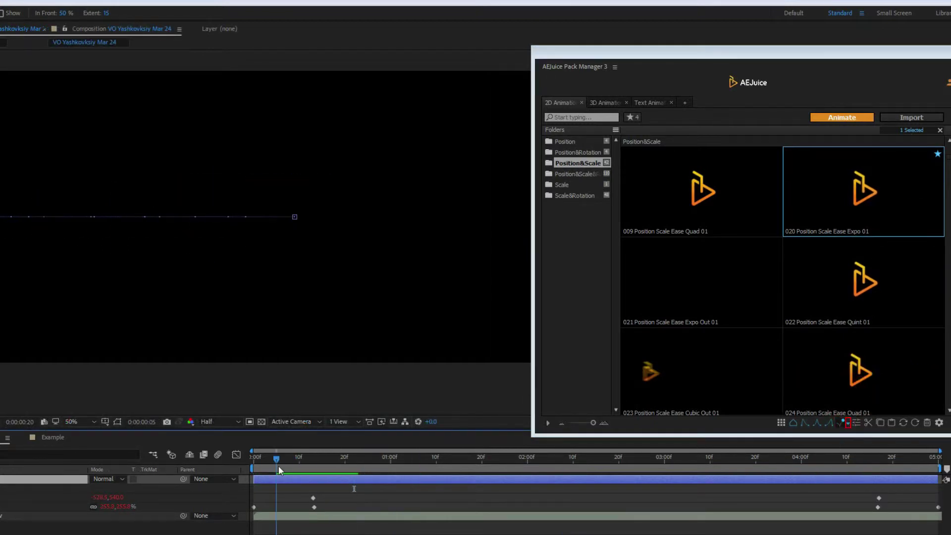
pyautogui.moveTo(279, 466); pyautogui.dragTo(415, 465)
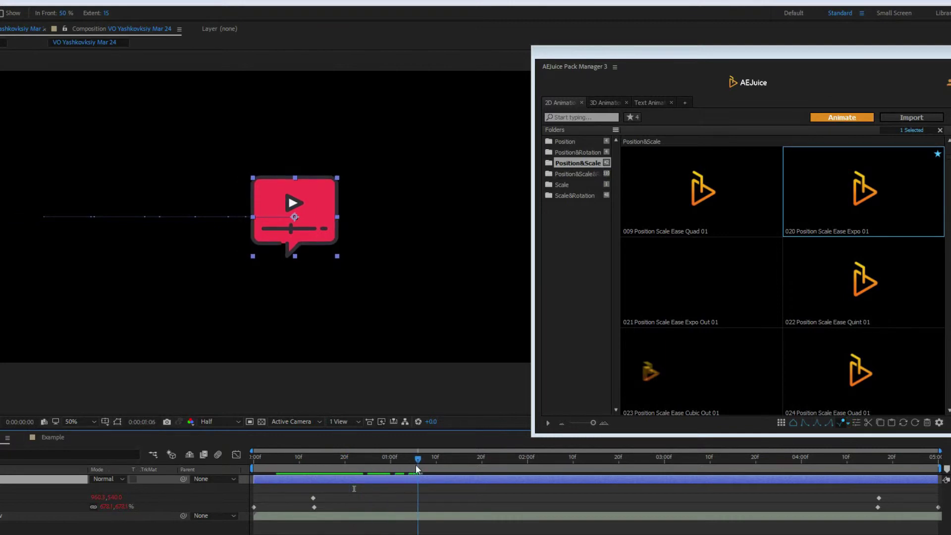
# Apply the preset as IN/OUT markers and show Position&Scale presets 009–024 again.
pyautogui.click(817, 423)
pyautogui.scroll(-5, 881, 255)
pyautogui.scroll(-5, 754, 291)
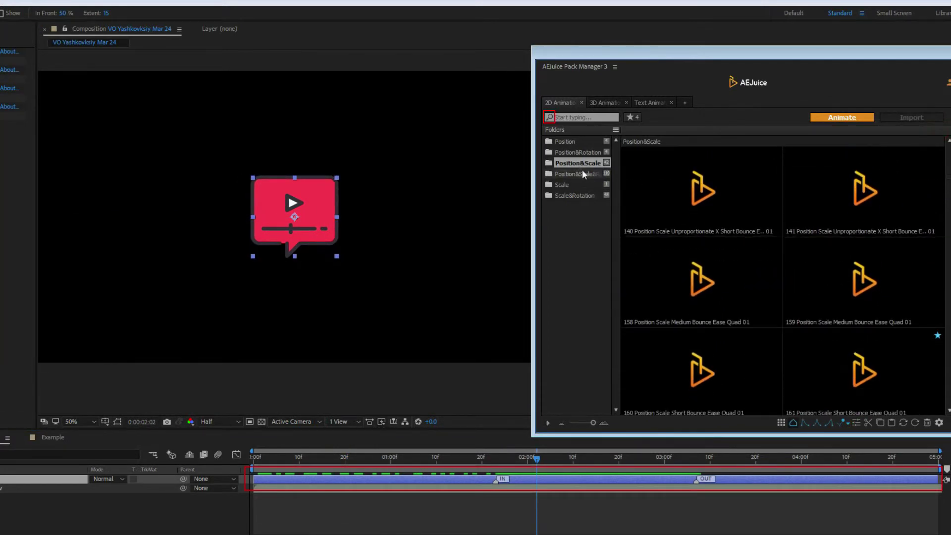
pyautogui.click(550, 117)
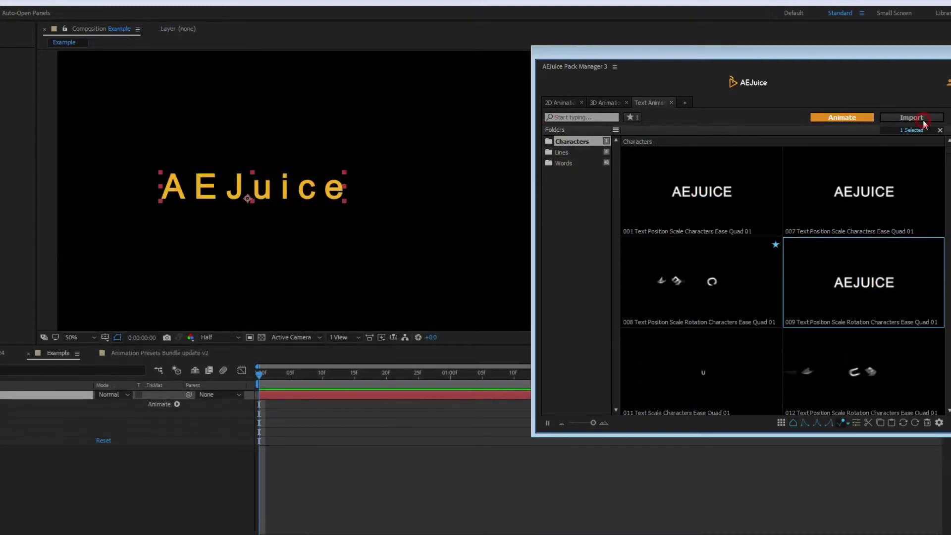
# Play back the 'AEJuice' text animating in with the 009 Ease Quad character preset.
pyautogui.press('space')
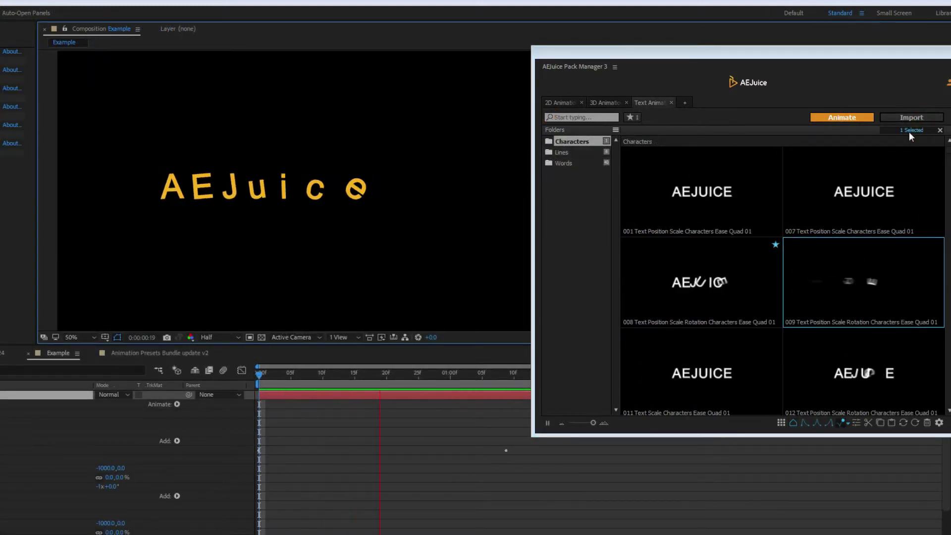